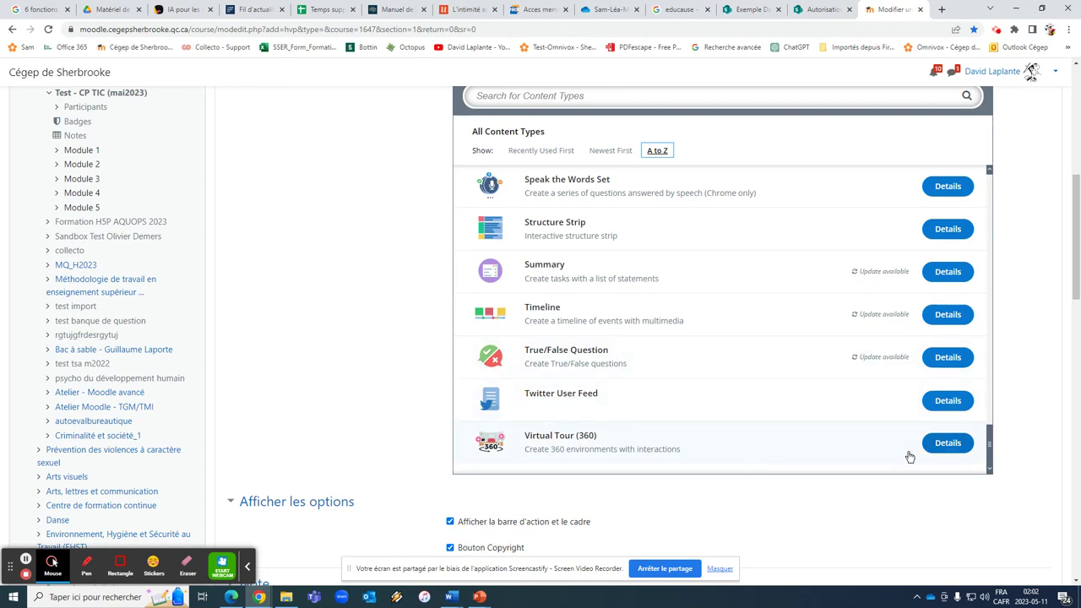
Step: Look through the preview images of the Virtual Tour (360) content type and choose it for the activity
left_click(945, 449)
left_click(547, 317)
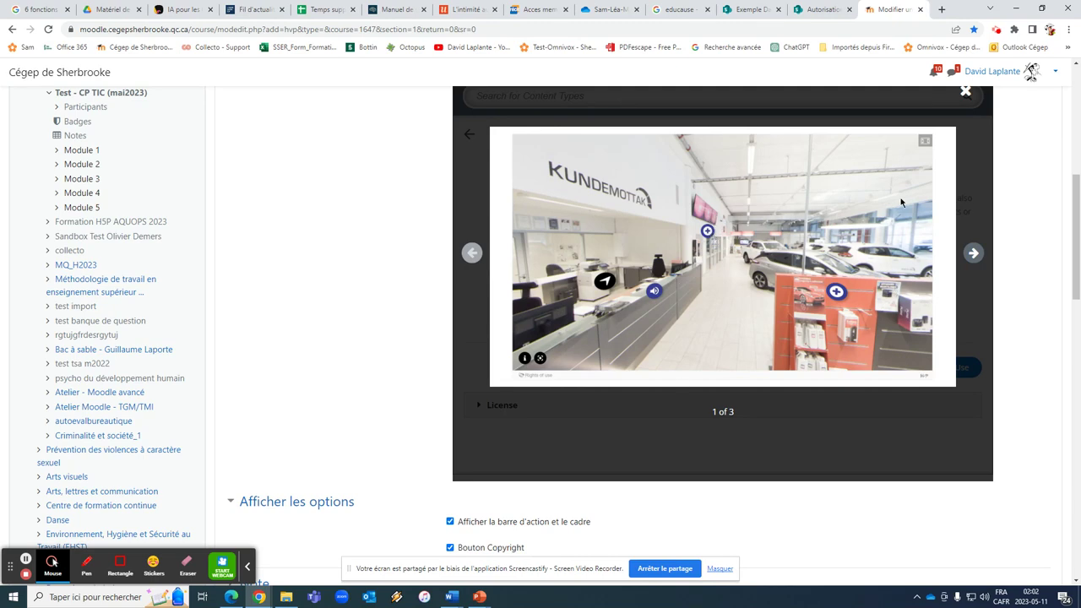
left_click(974, 253)
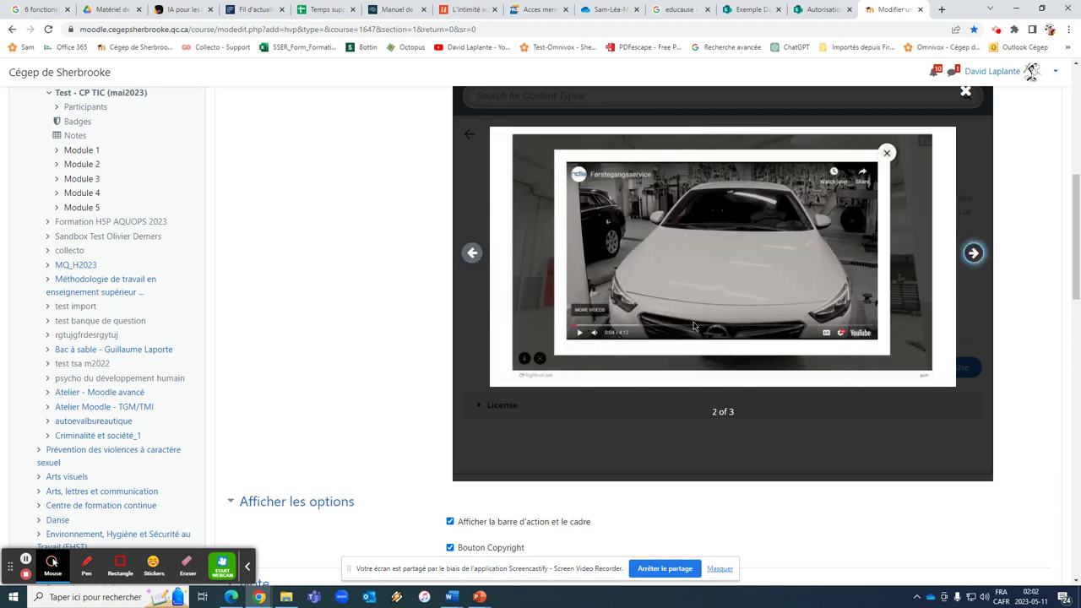
left_click(974, 254)
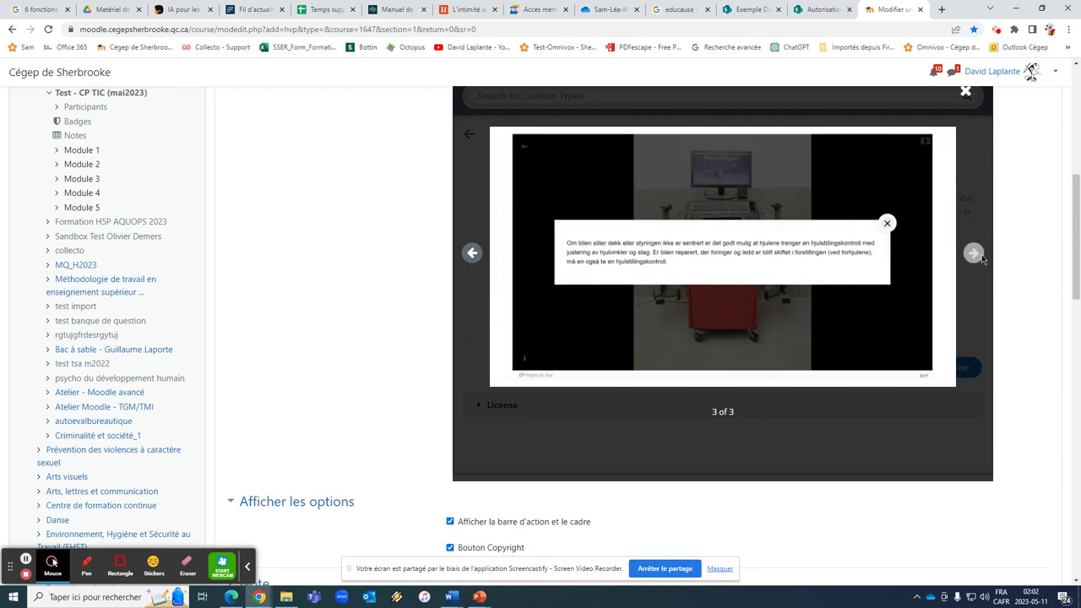
left_click(977, 260)
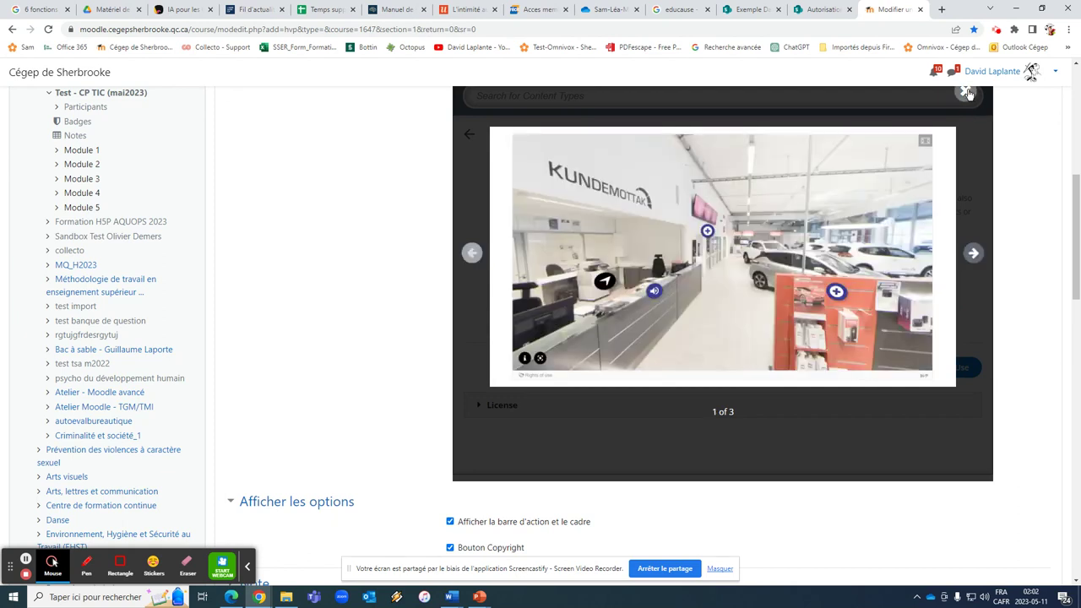
left_click(967, 94)
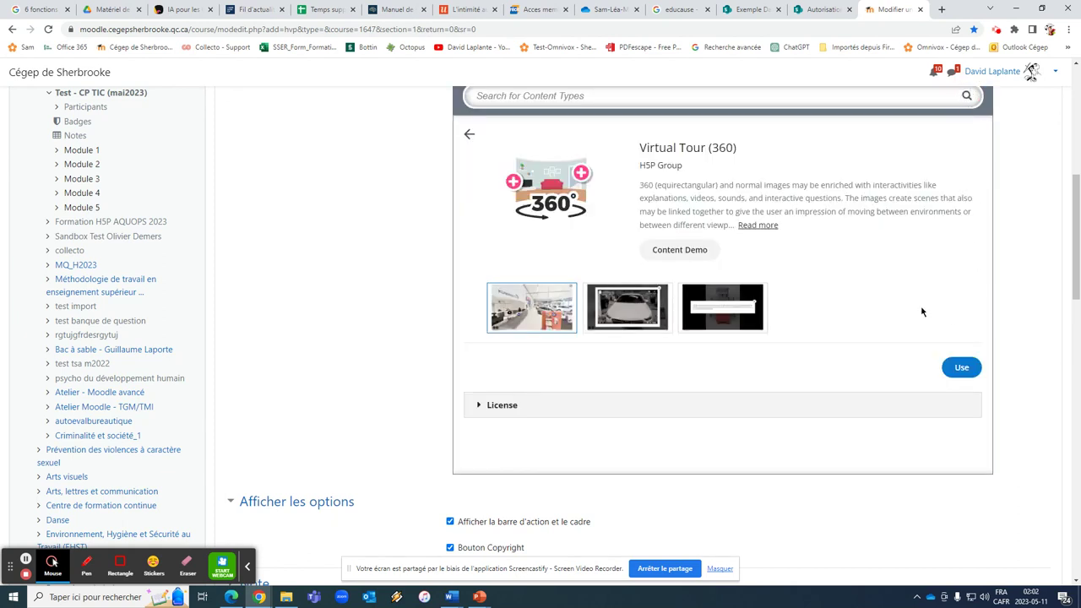
left_click(961, 368)
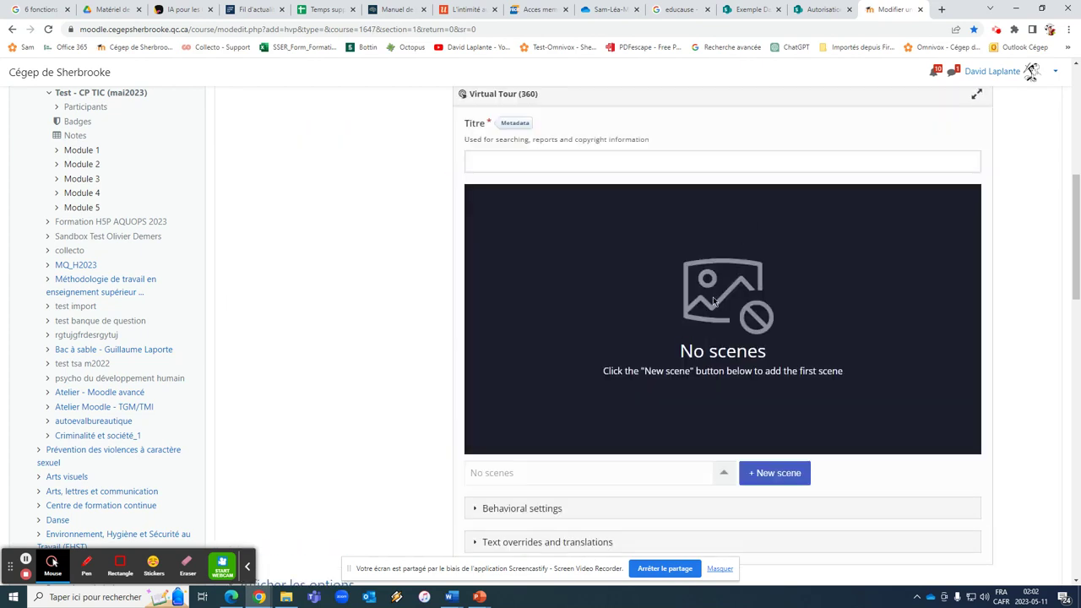
Step: Add a new scene, try the static image type, return to 360 image, and review the scene's remaining settings
left_click(500, 161)
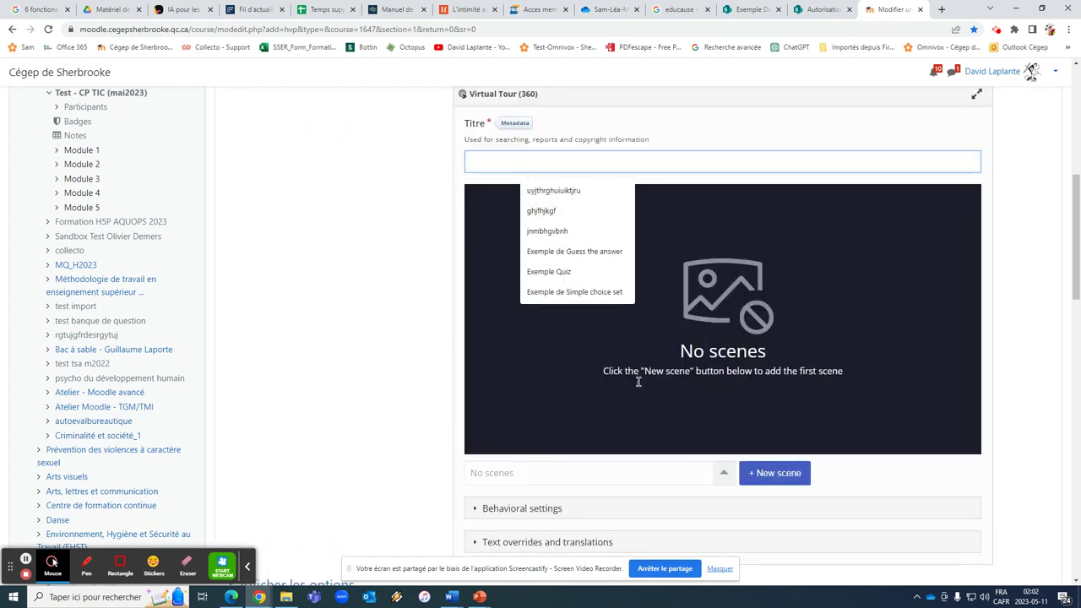
left_click(762, 474)
left_click(535, 257)
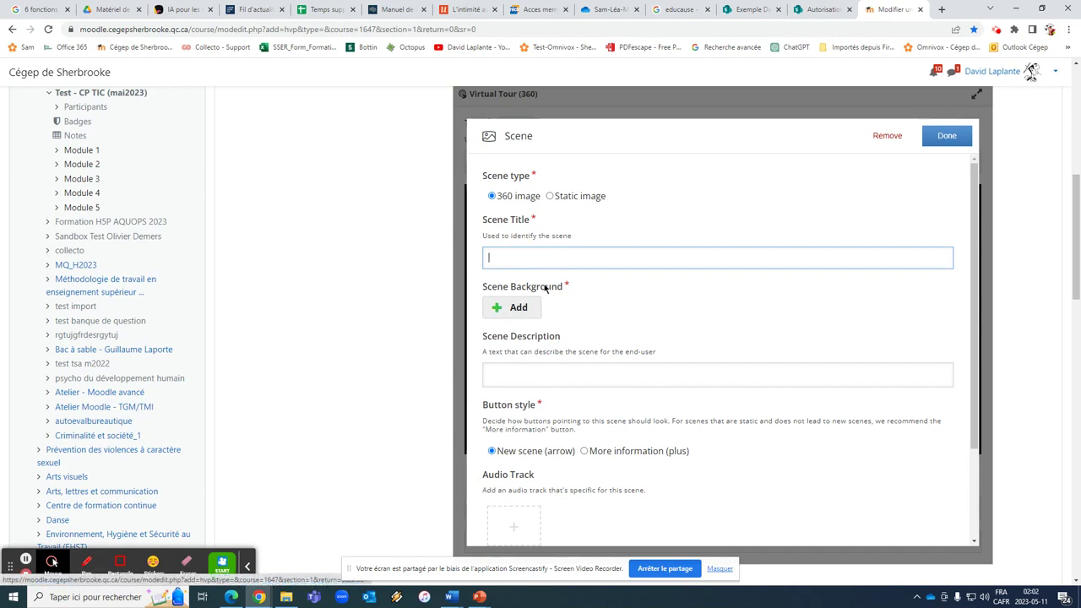
left_click(548, 196)
left_click(492, 196)
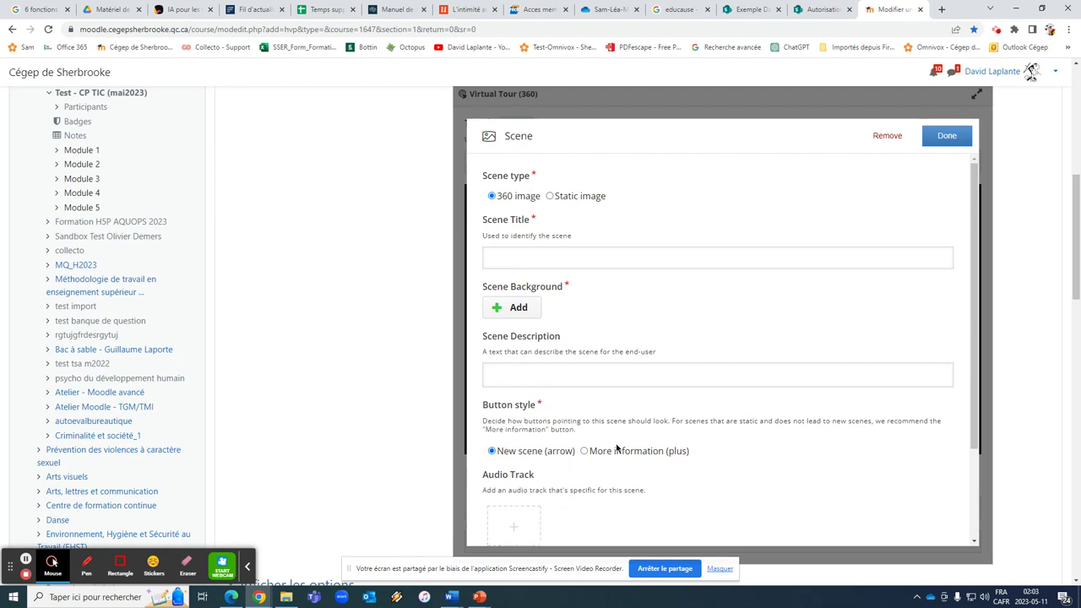
scroll(616, 449, "down", 1)
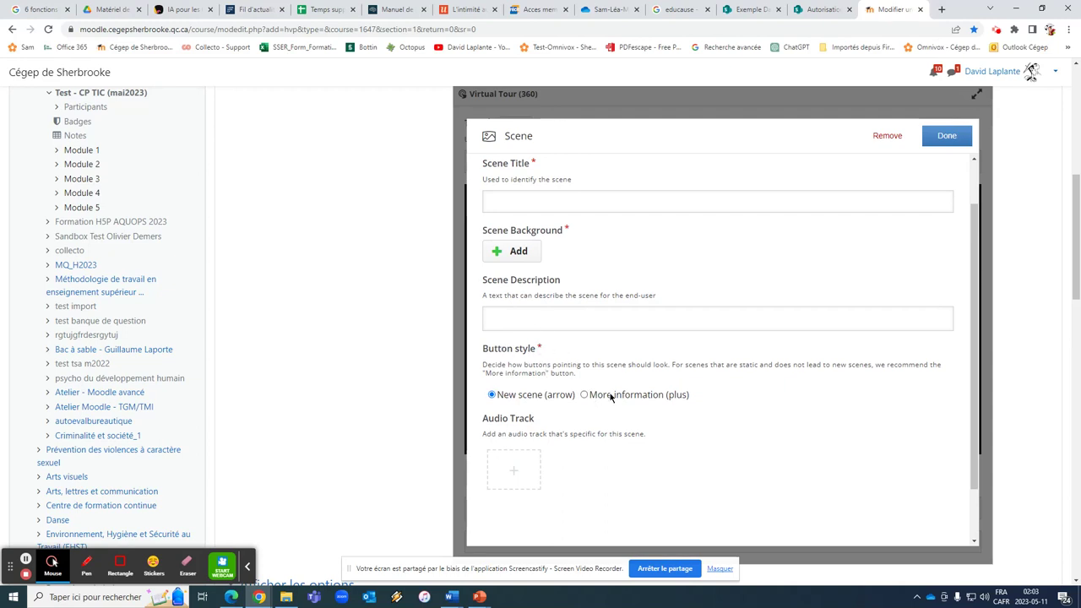
left_click(569, 317)
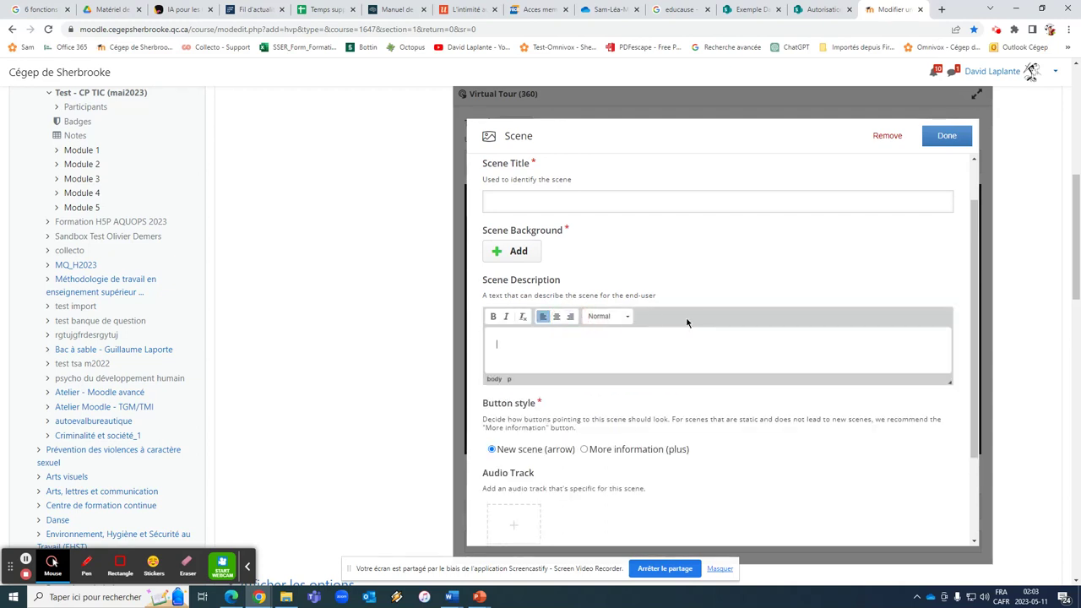
scroll(671, 364, "down", 1)
scroll(760, 398, "up", 2)
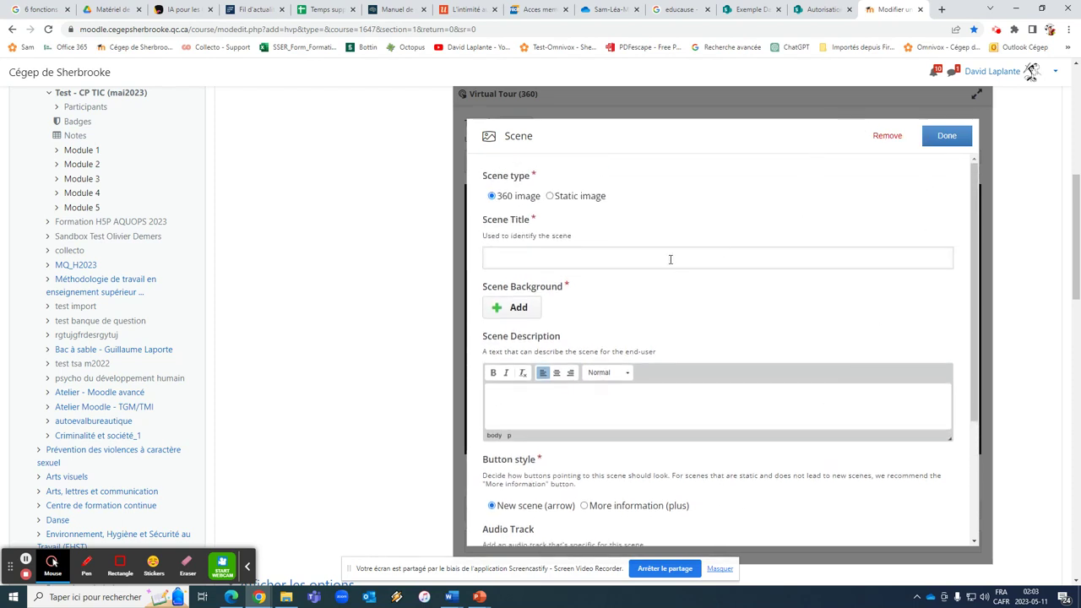
Step: Title the scene "hgjfdsghj" and delete the scene
left_click(670, 260)
type("hgjfdsghj")
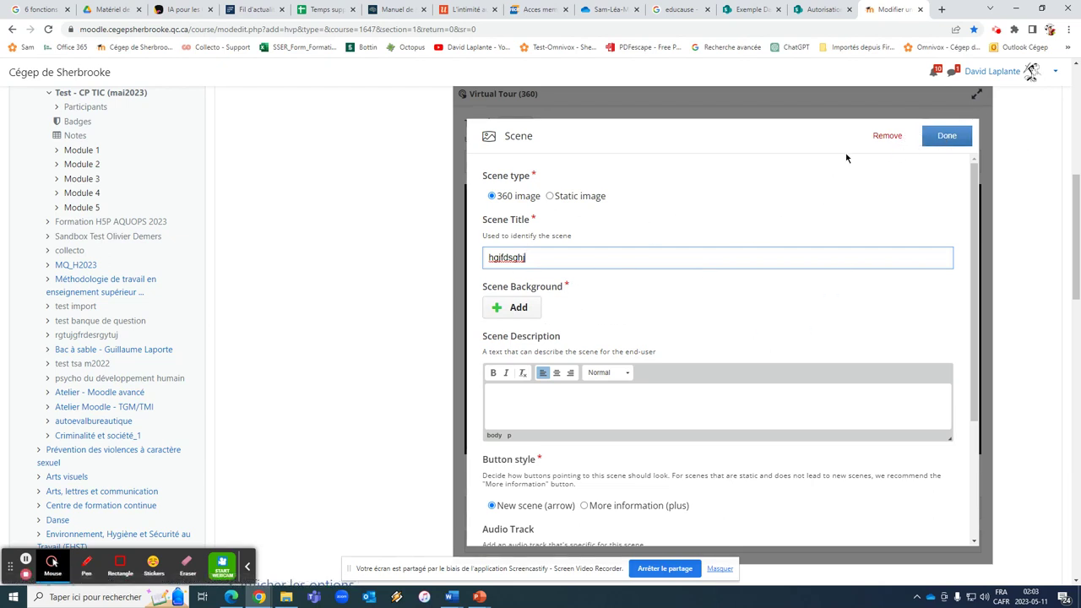
left_click(884, 136)
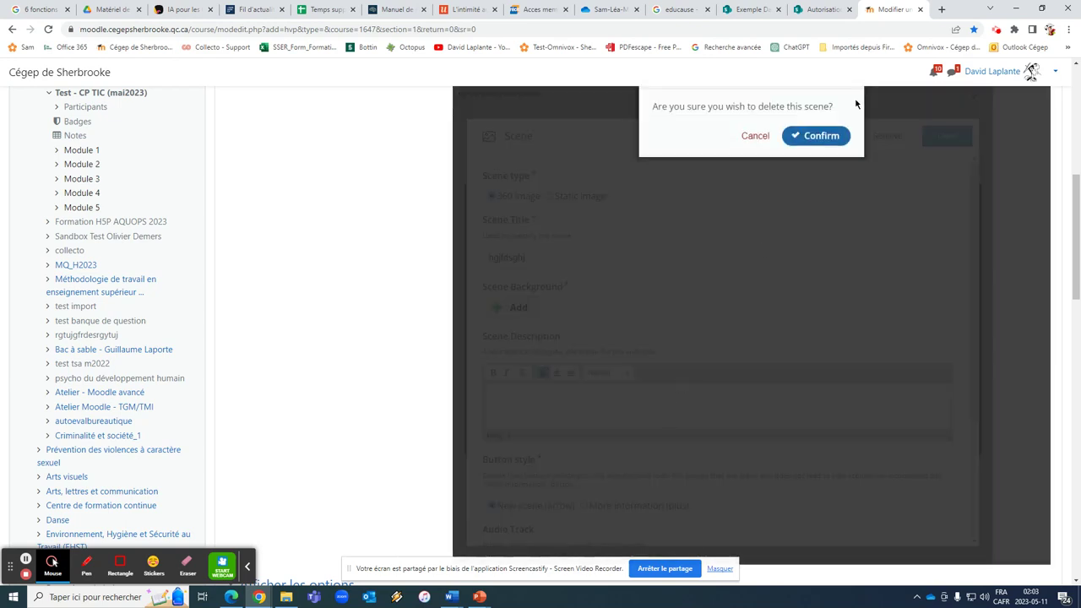
left_click(816, 135)
Step: Set the language of the text overrides and translations to French (Français)
scroll(665, 325, "down", 2)
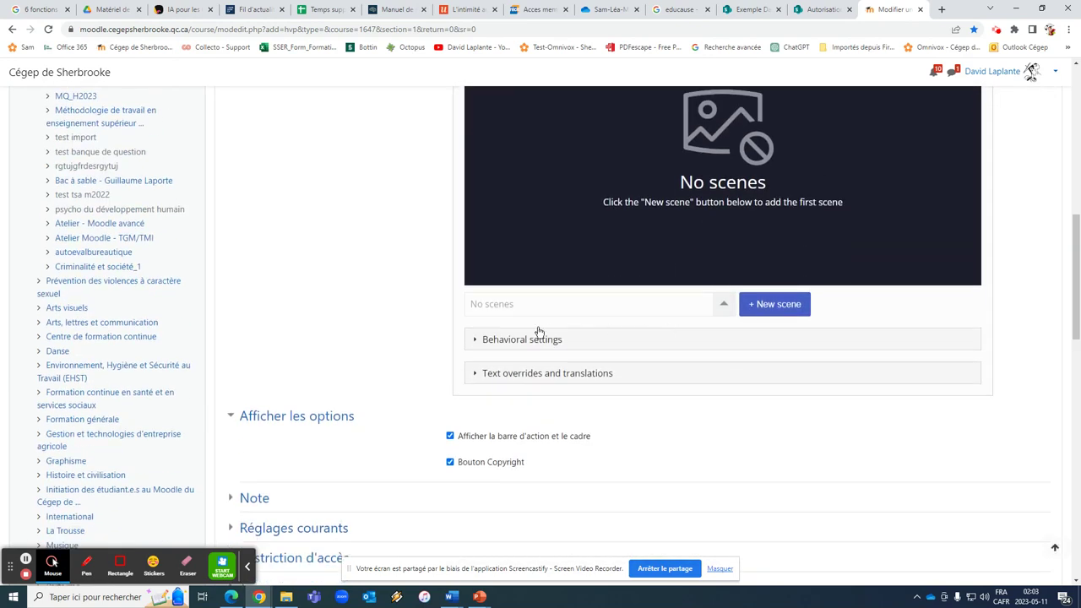
left_click(475, 373)
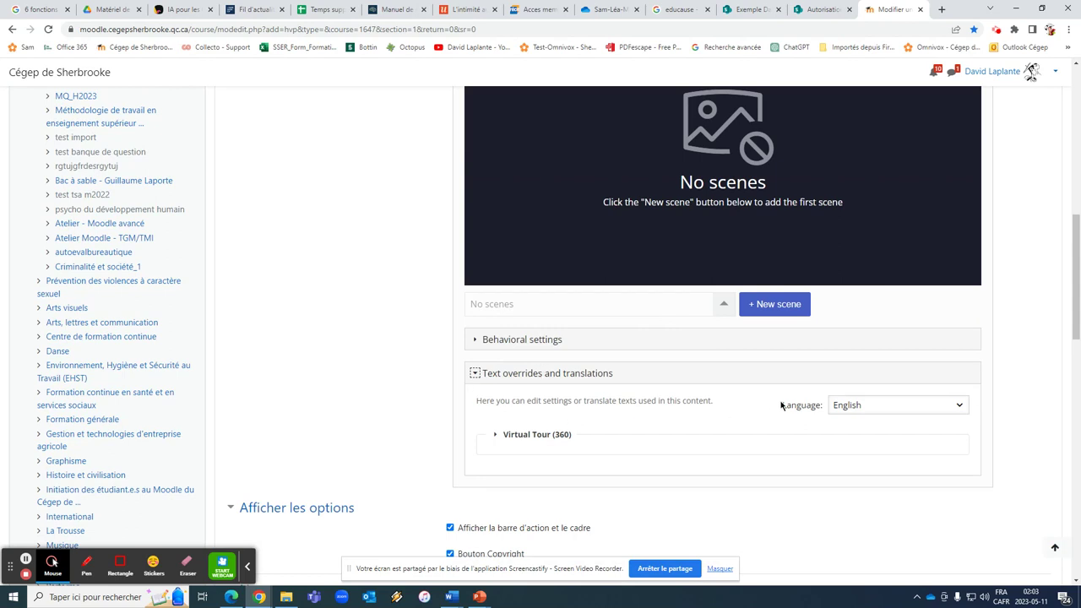
left_click(862, 406)
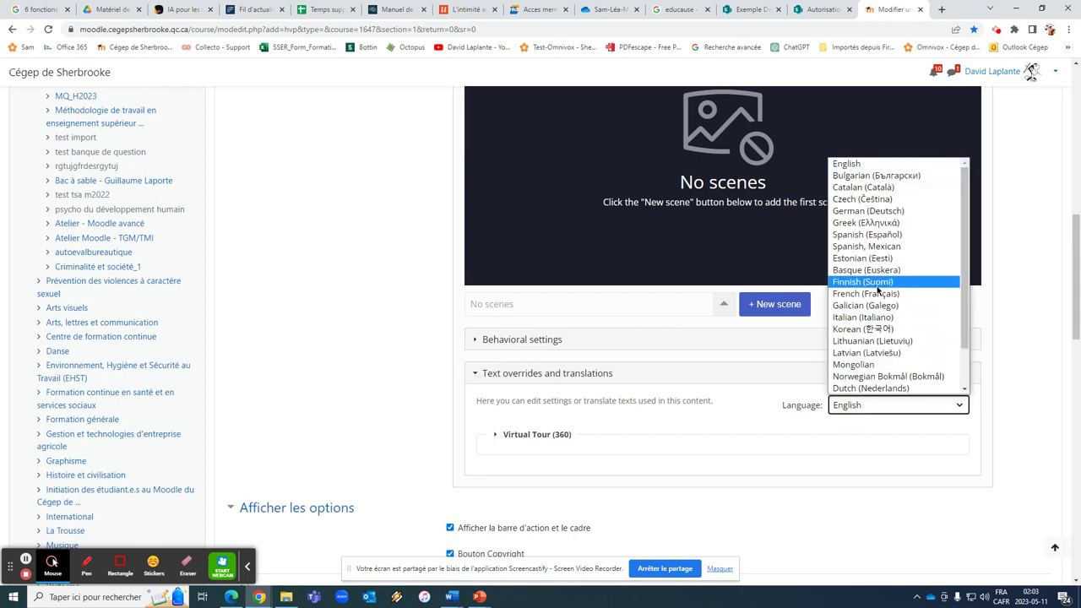
left_click(869, 293)
left_click(861, 462)
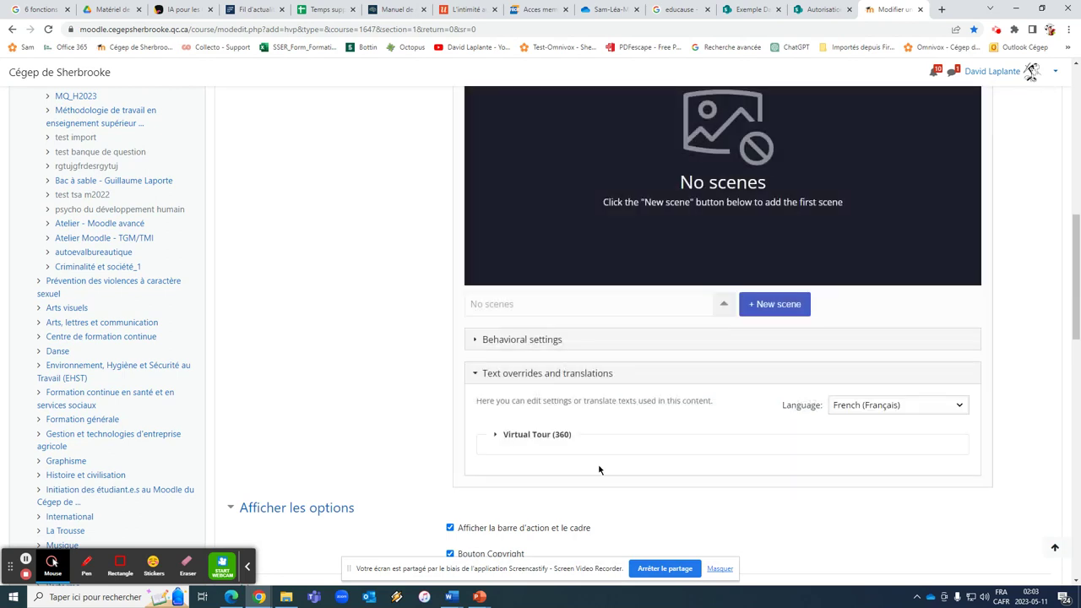
Step: Expand the Virtual Tour translation fields and examine the labels that can be overridden
left_click(498, 436)
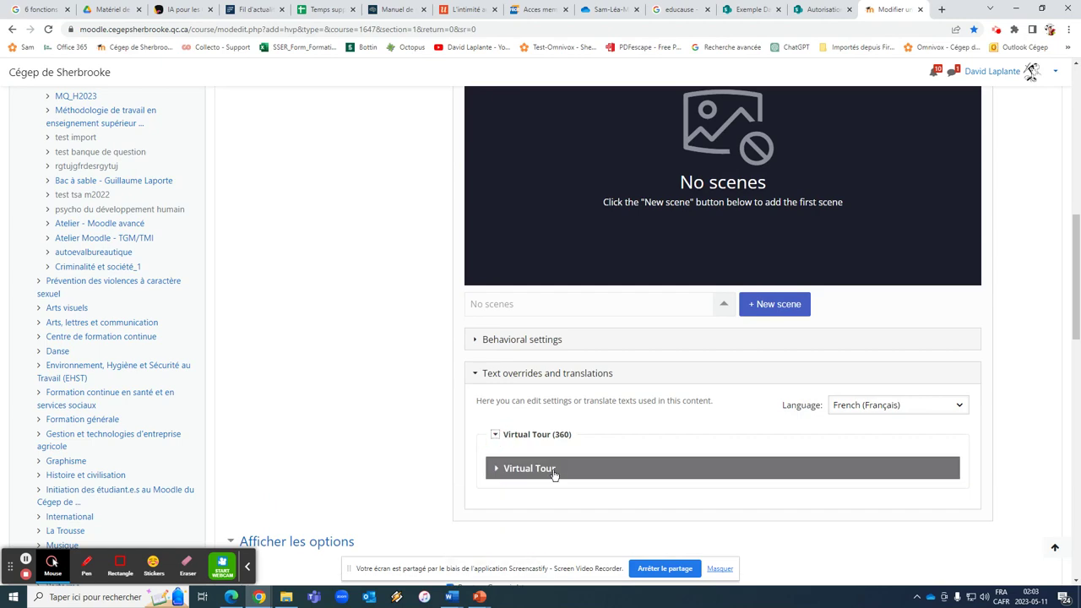
left_click(494, 468)
scroll(545, 454, "down", 2)
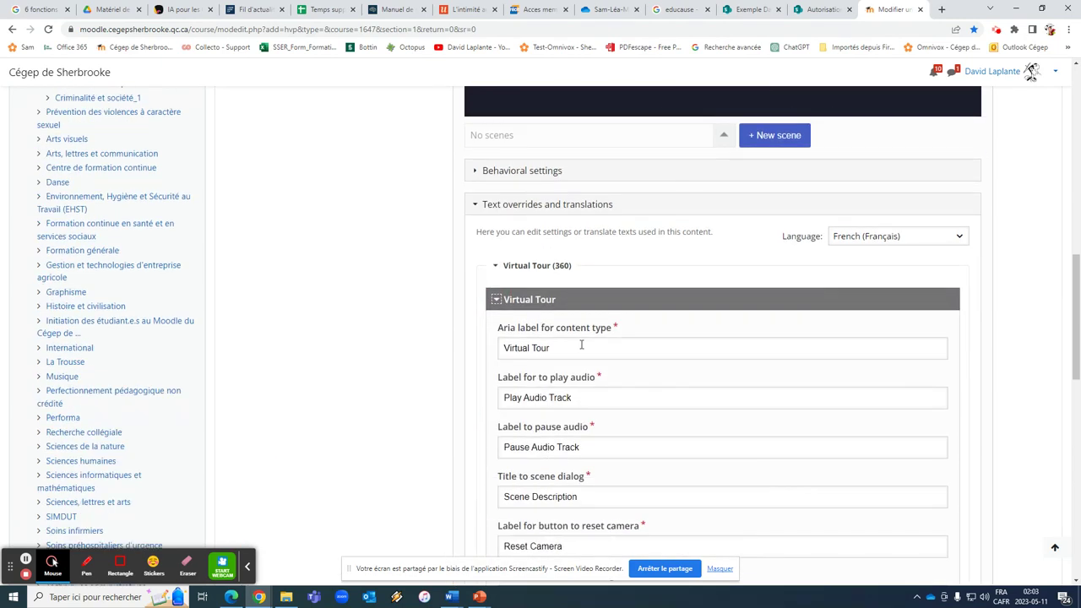
scroll(591, 363, "down", 5)
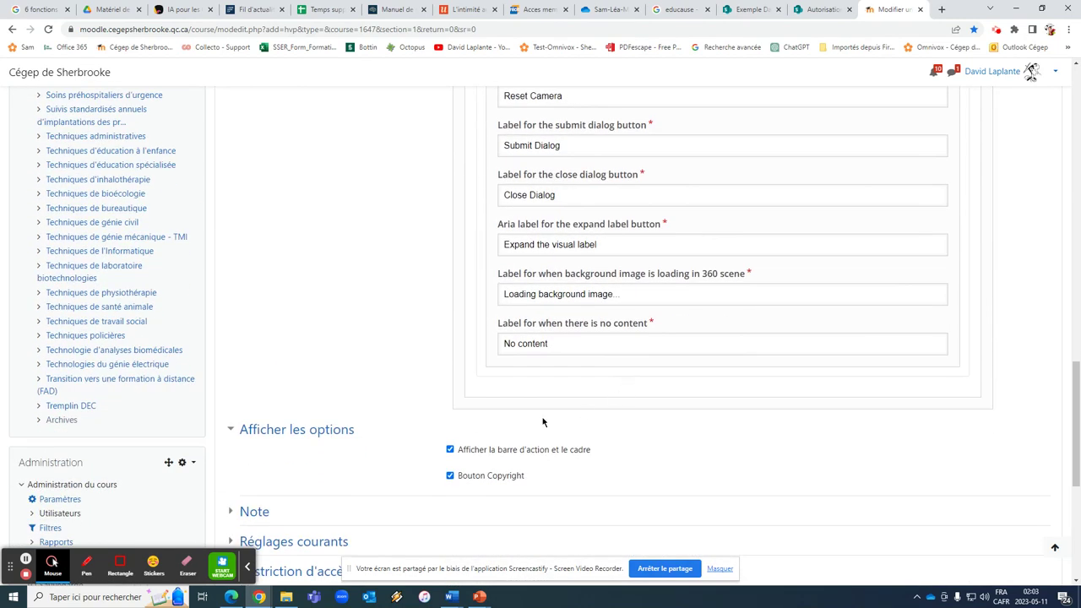
scroll(485, 369, "up", 7)
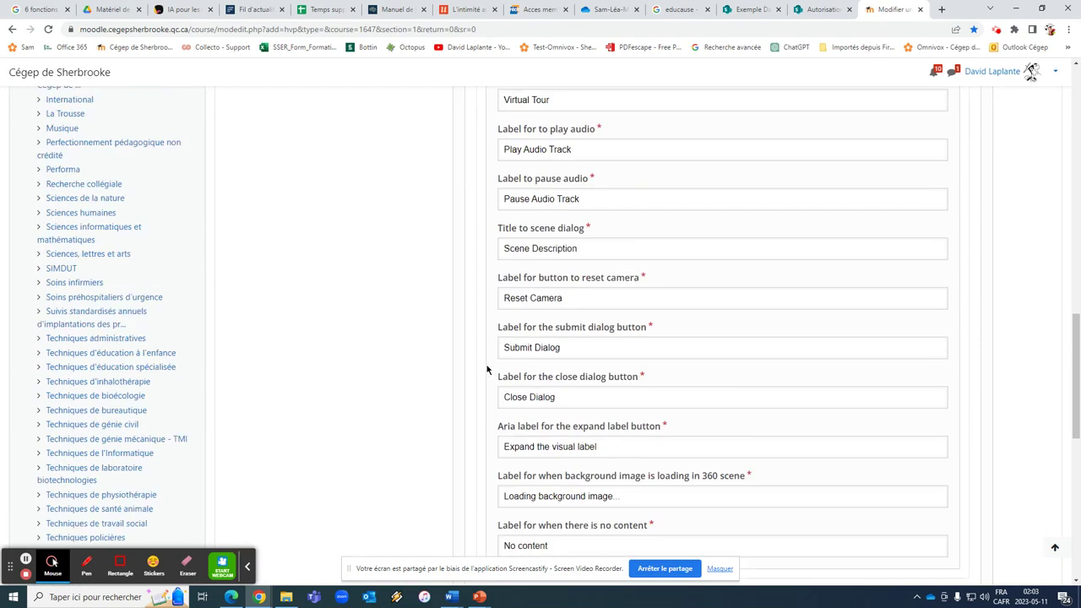
scroll(486, 369, "up", 1)
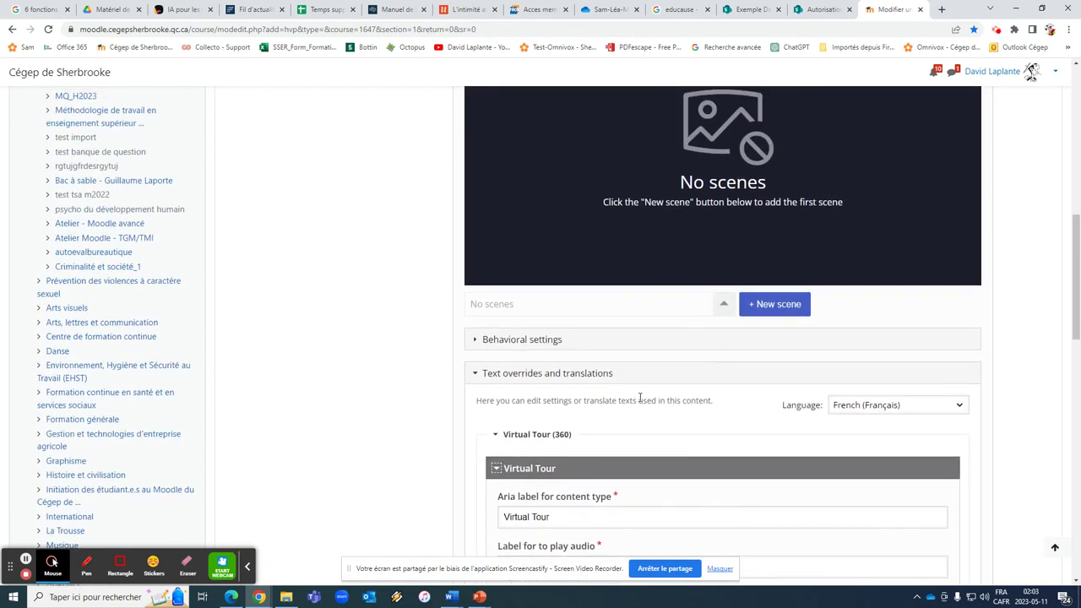
scroll(655, 398, "up", 2)
scroll(675, 319, "up", 1)
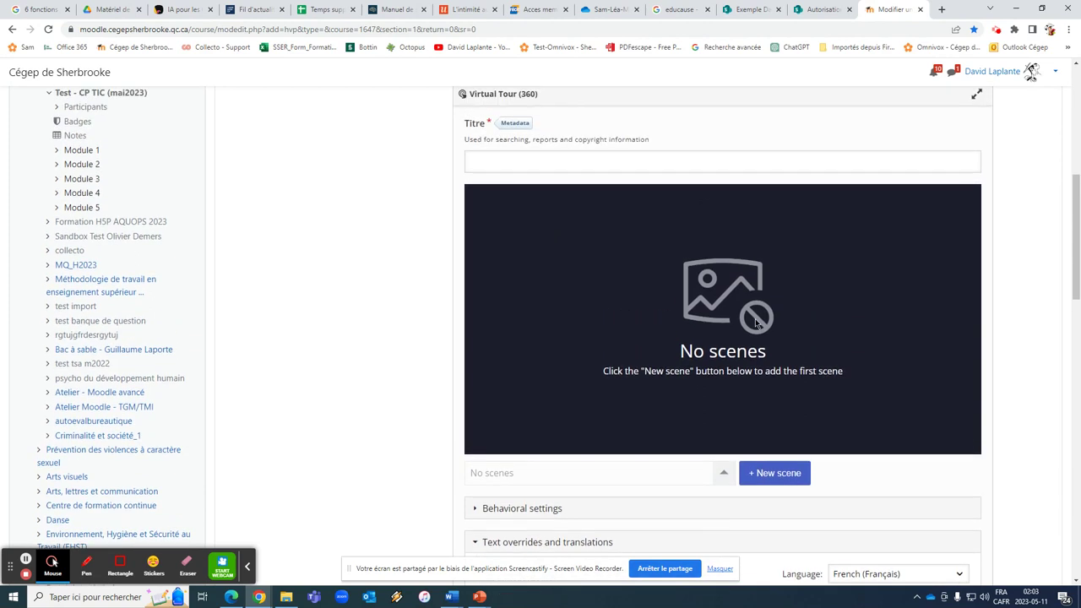